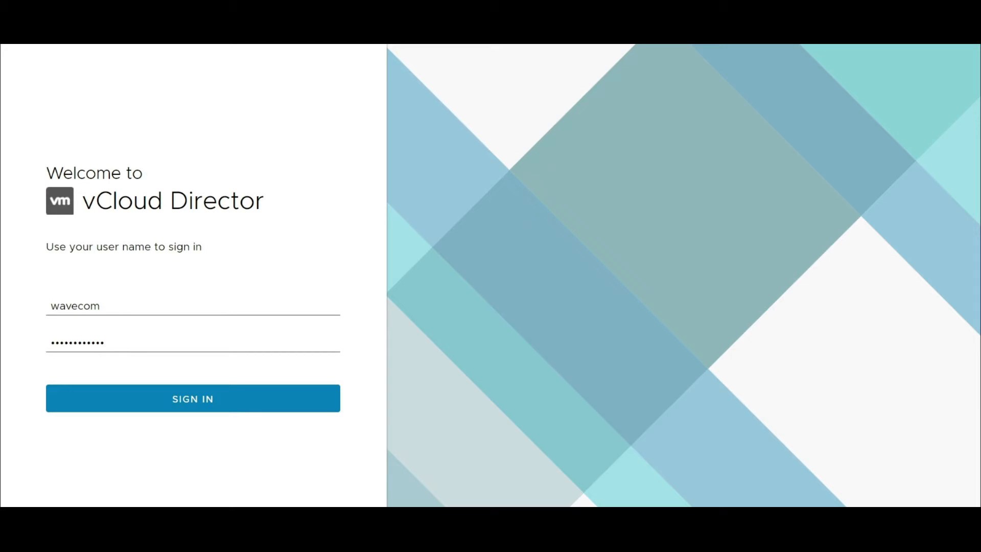
Sign in to the wavecom organization and open its administration area
left_click(217, 401)
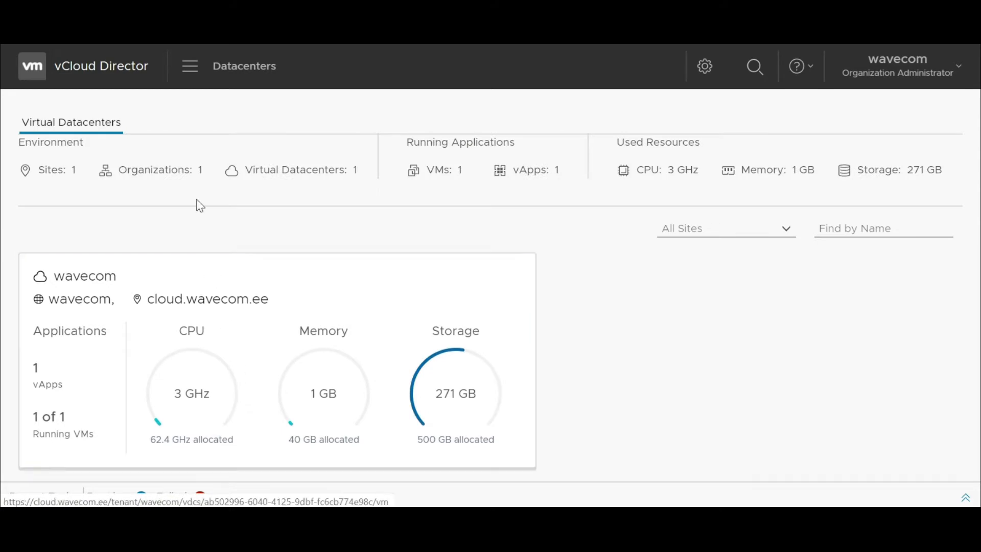
left_click(191, 68)
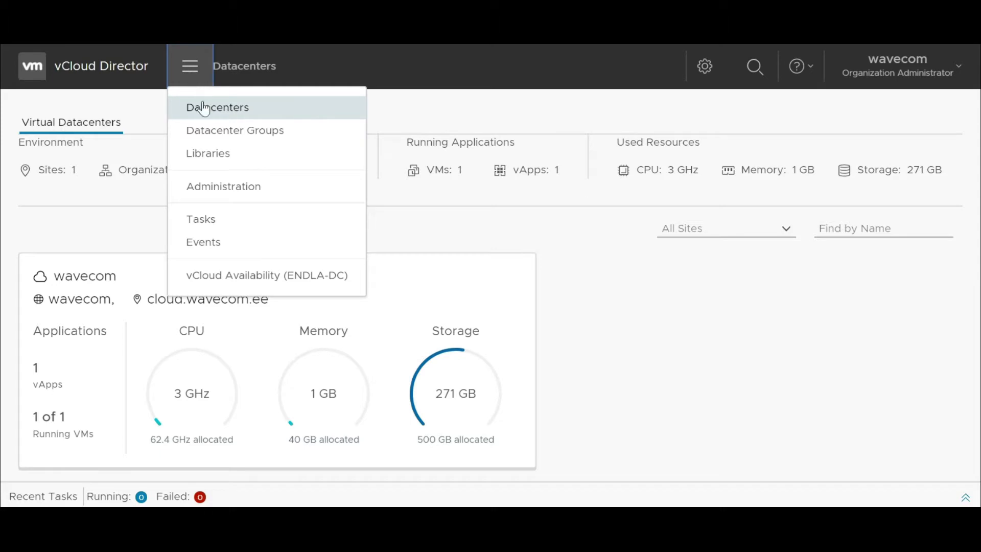
left_click(227, 188)
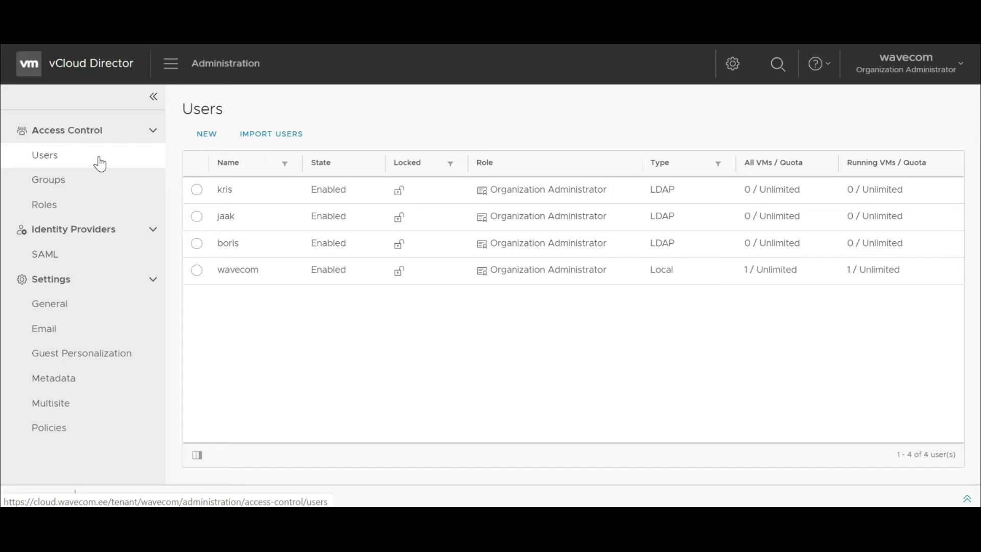
Review the organization's roles, SAML configuration and multisite settings
left_click(90, 207)
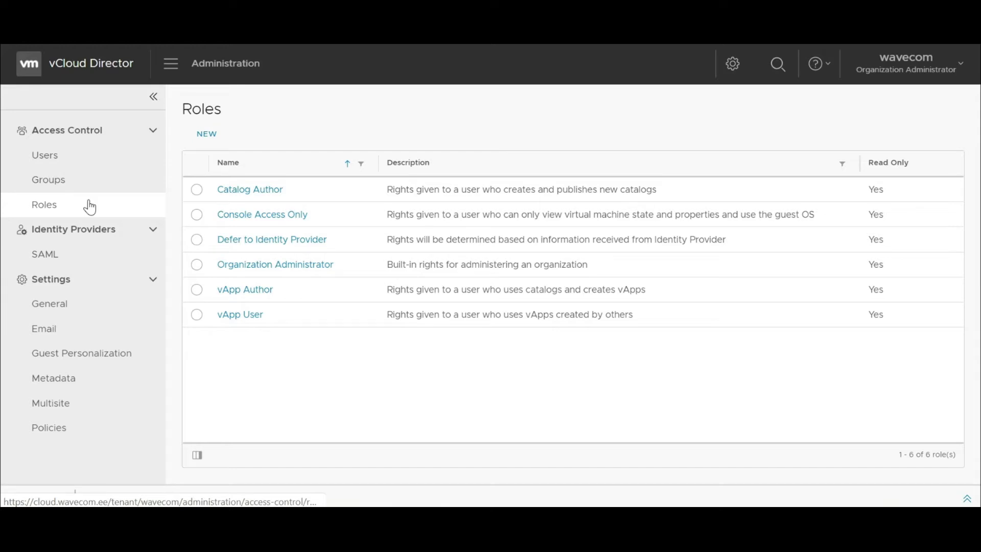
left_click(80, 259)
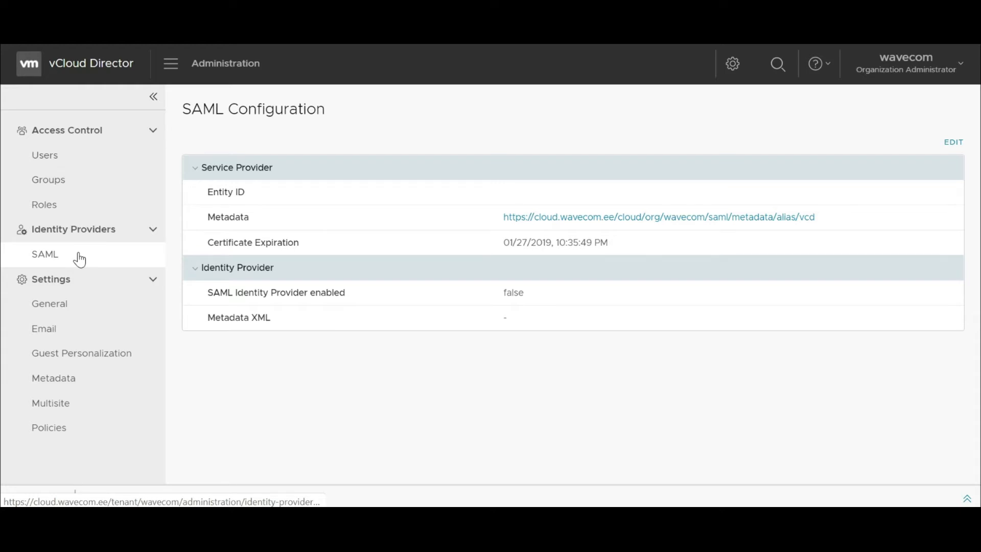
left_click(84, 405)
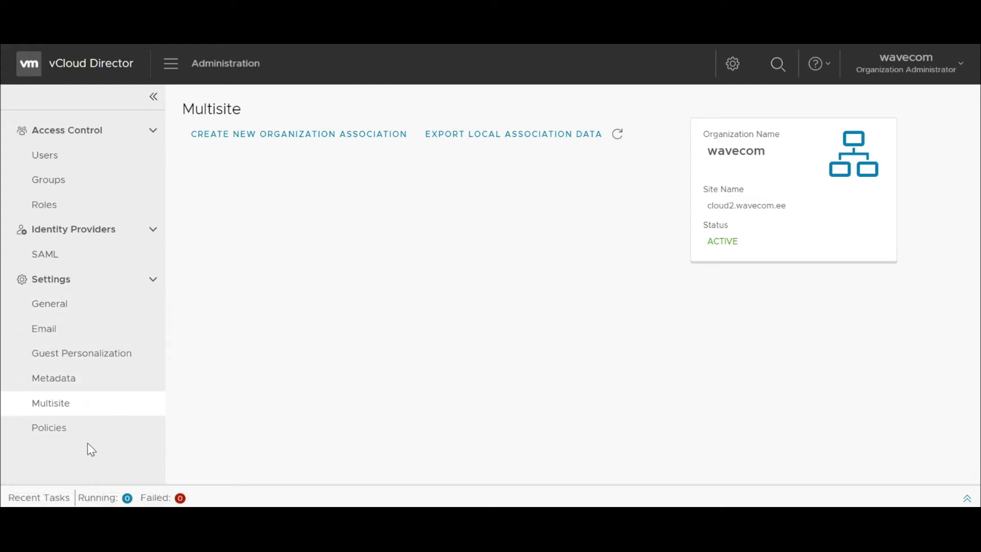
Return to the datacenters overview and open the wavecom virtual datacenter
left_click(175, 78)
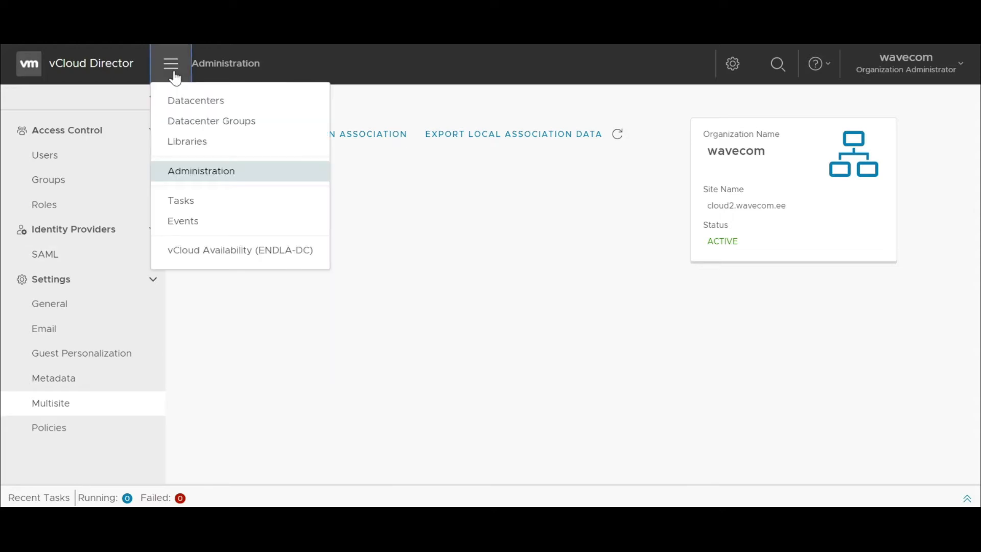
left_click(193, 104)
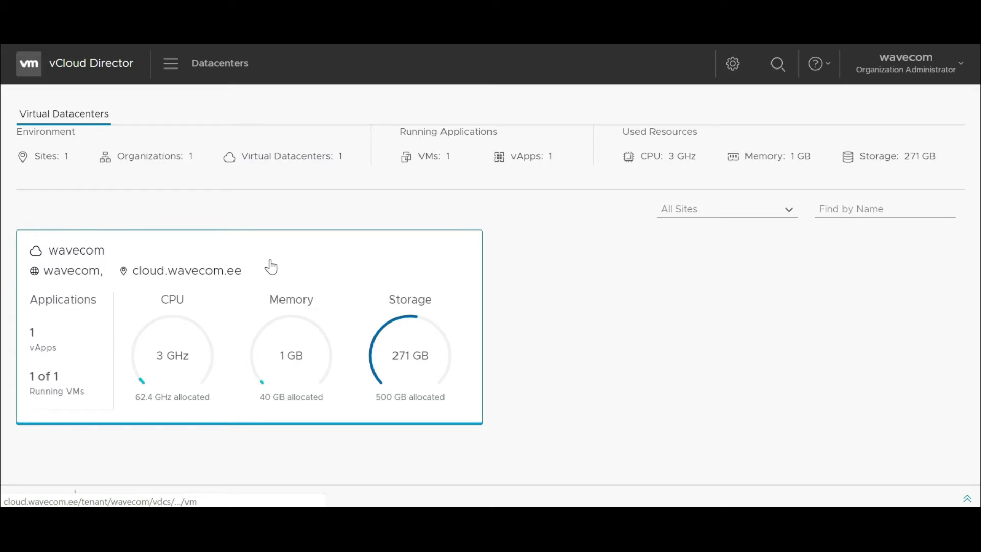
left_click(272, 259)
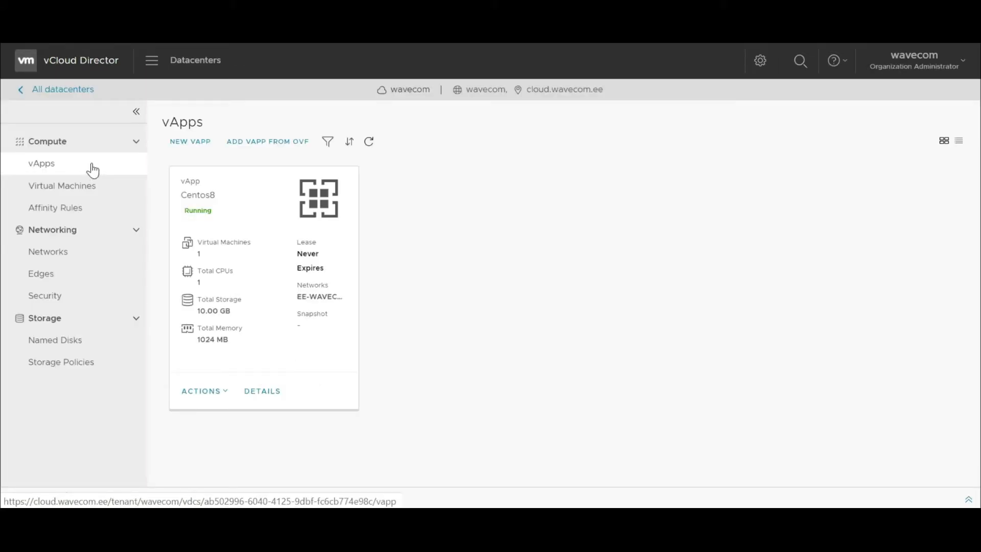
Inspect the forms for a new vApp and its virtual machine without creating either, and view the actions for the Centos8 vApp
left_click(193, 143)
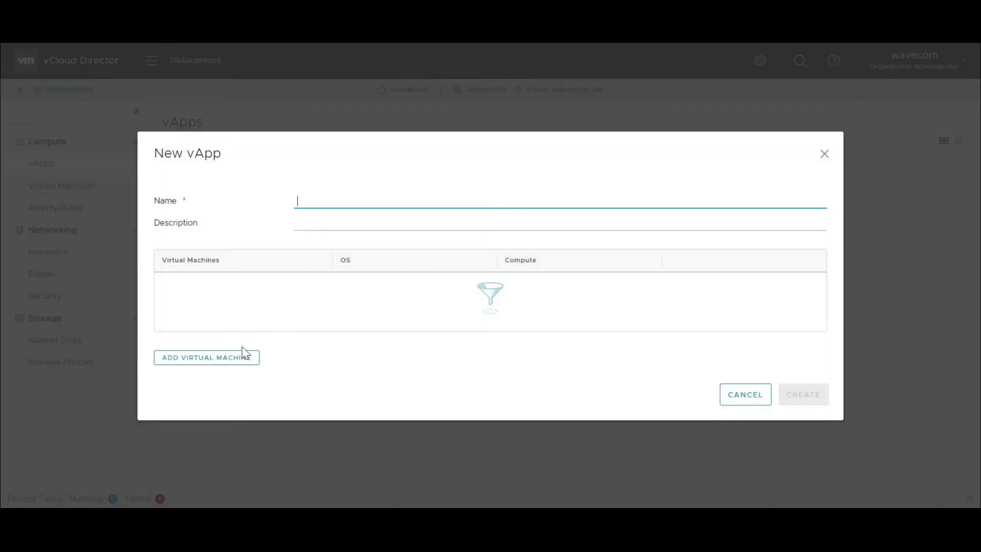
left_click(234, 360)
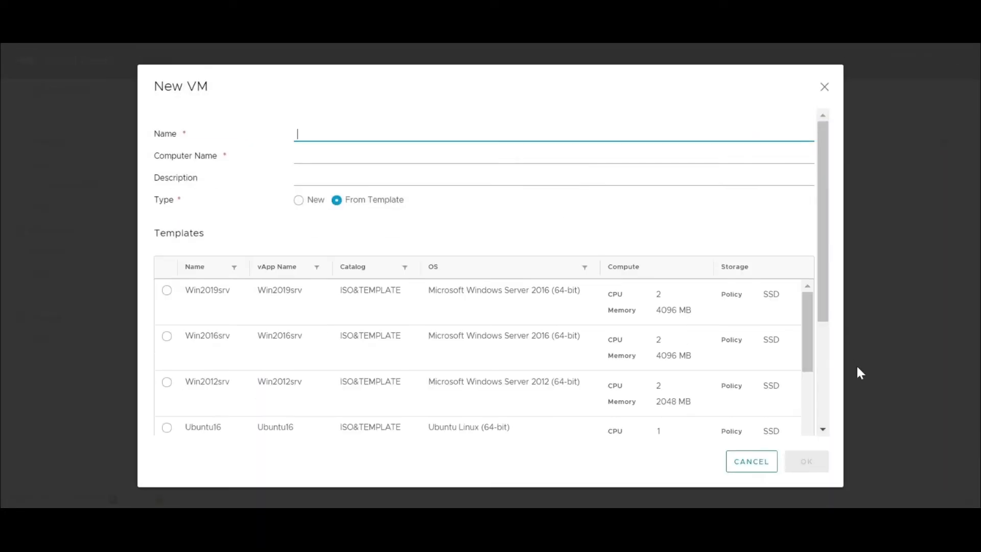
left_click(752, 461)
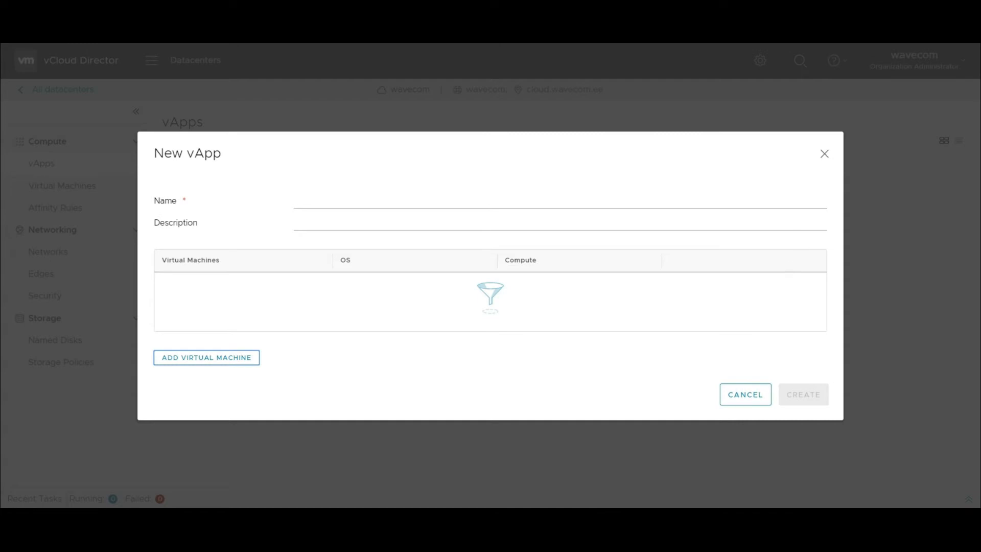
left_click(824, 154)
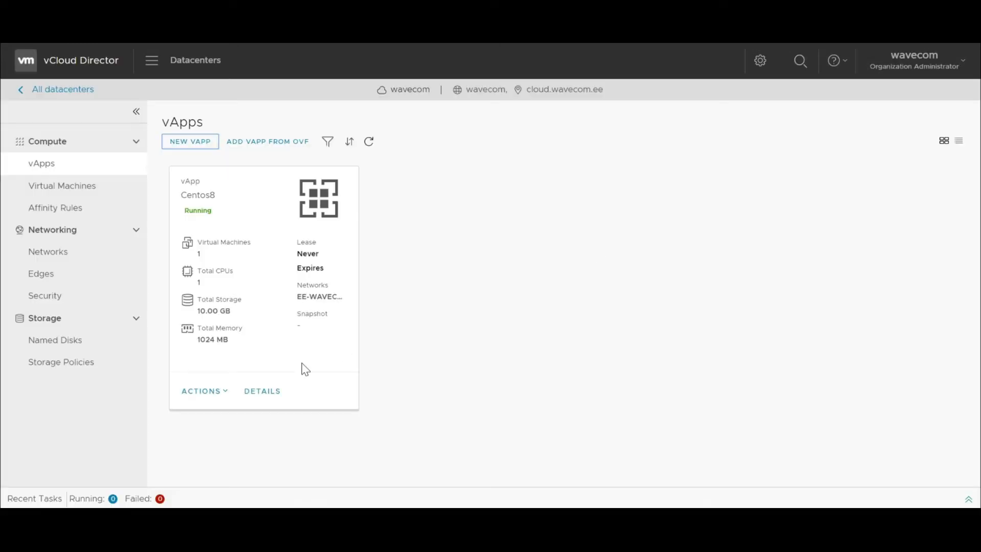
left_click(189, 393)
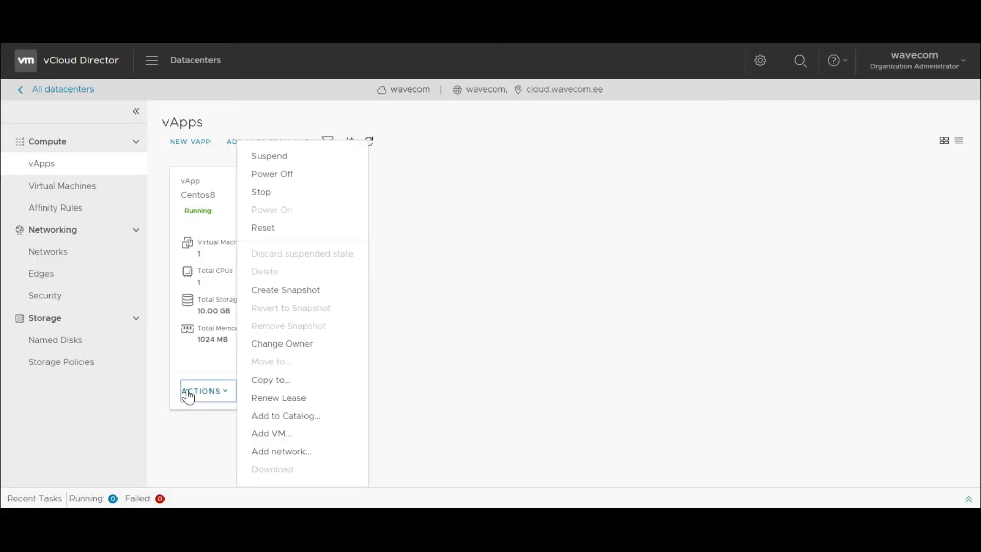
left_click(190, 397)
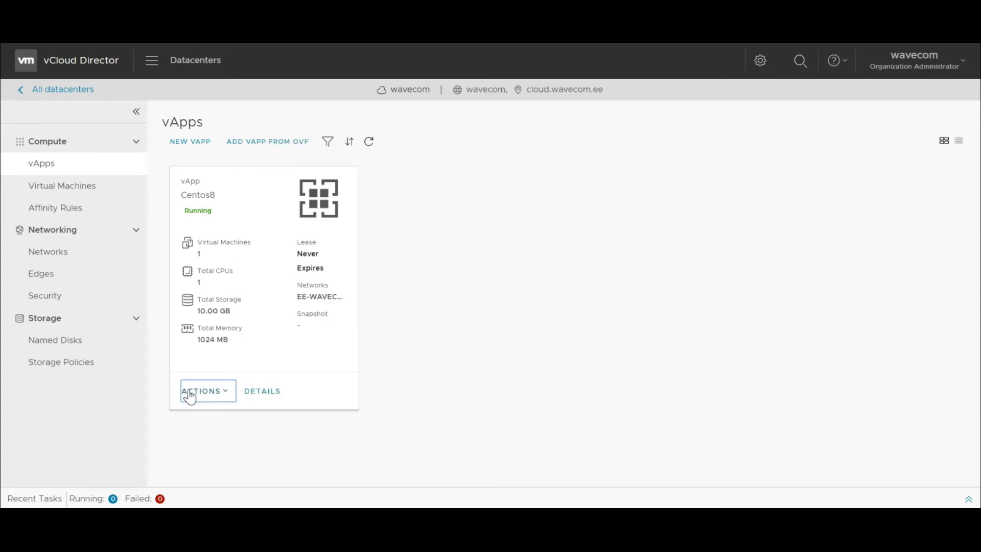
Go to the virtual machines and browse the templates offered for a new VM, closing the form without creating one
left_click(100, 192)
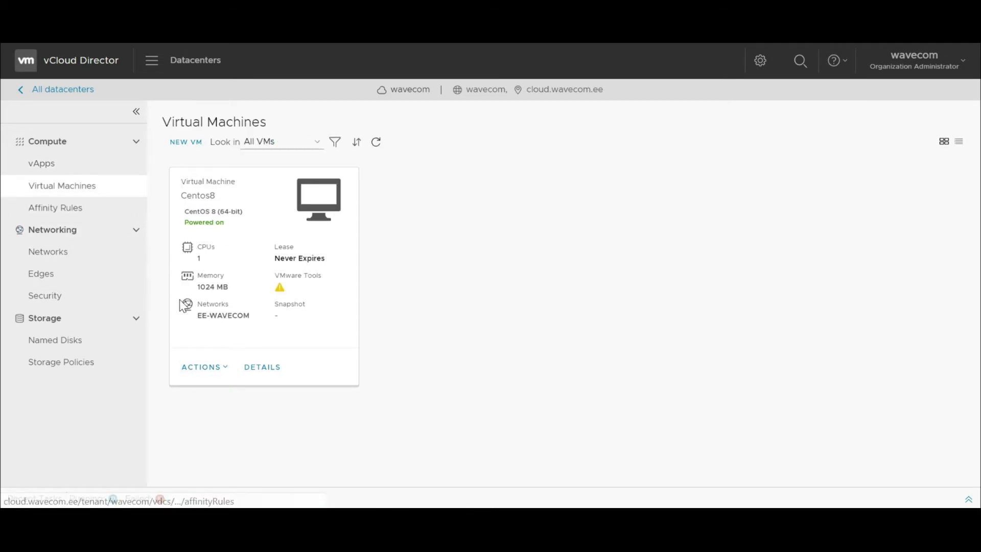
left_click(186, 142)
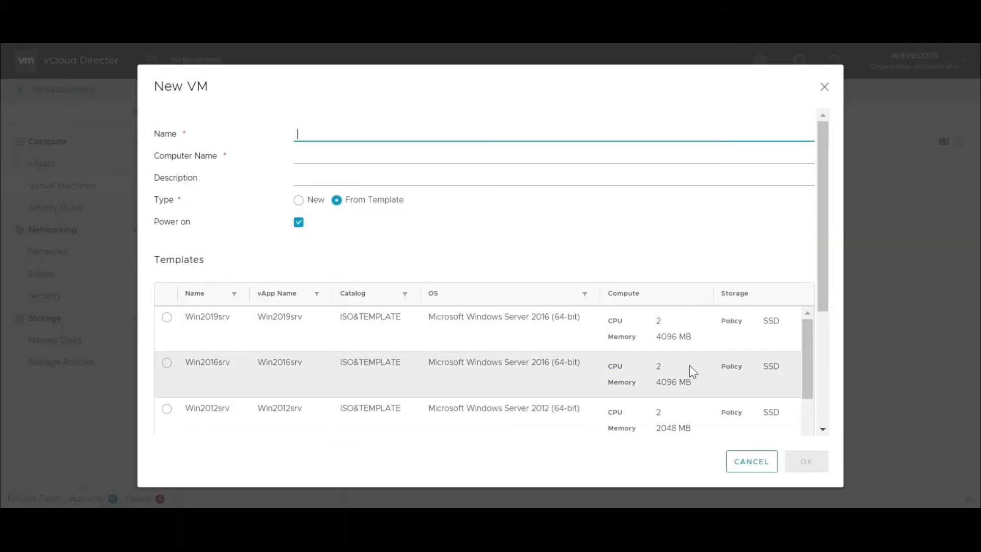
scroll(664, 357, "down", 5)
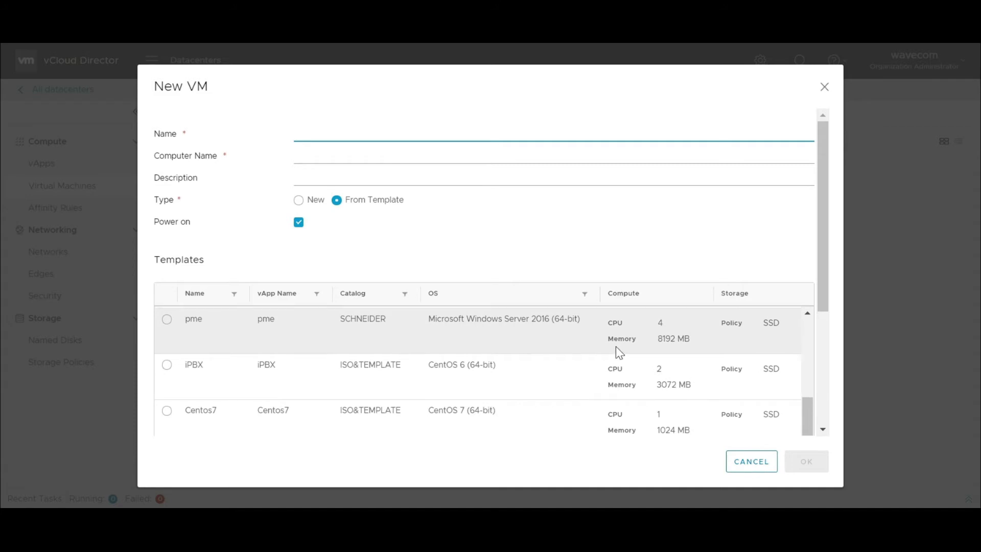
scroll(615, 347, "up", 5)
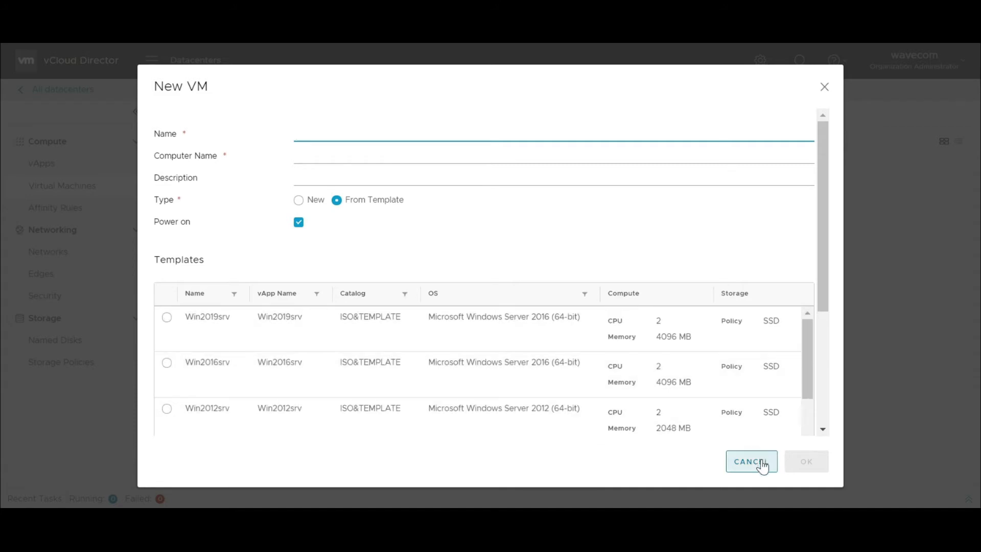
left_click(824, 87)
Examine the creation forms for affinity and anti-affinity rules, closing each without saving a rule
left_click(53, 209)
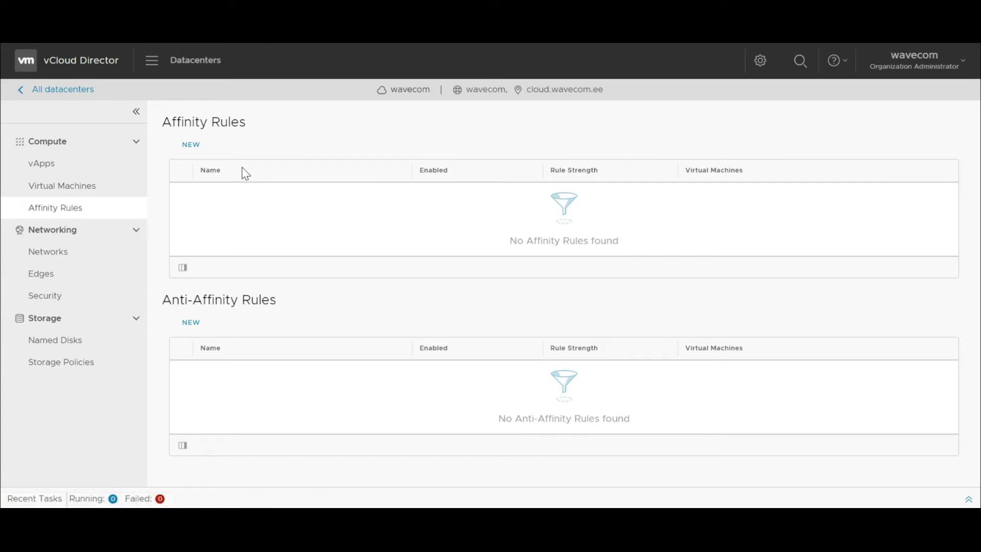
left_click(192, 145)
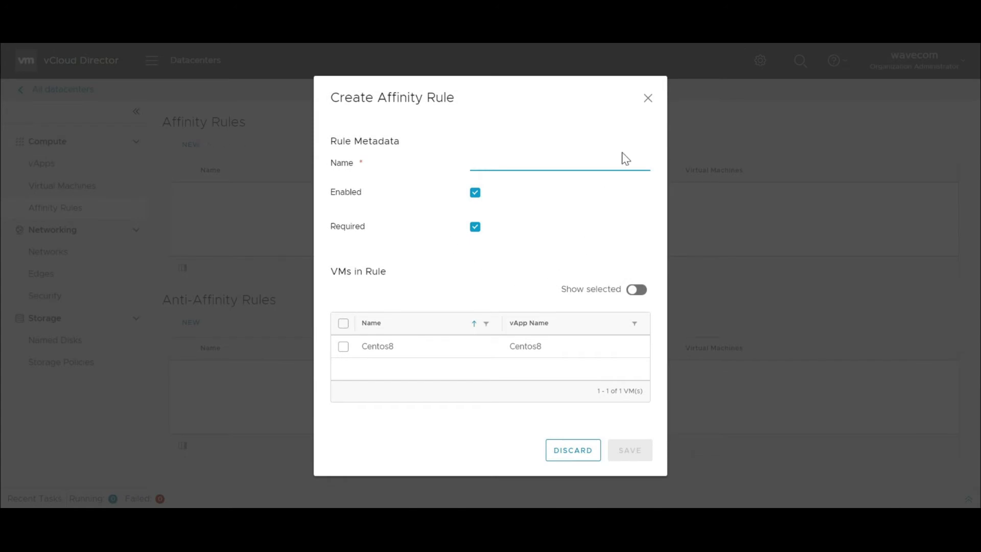
left_click(646, 99)
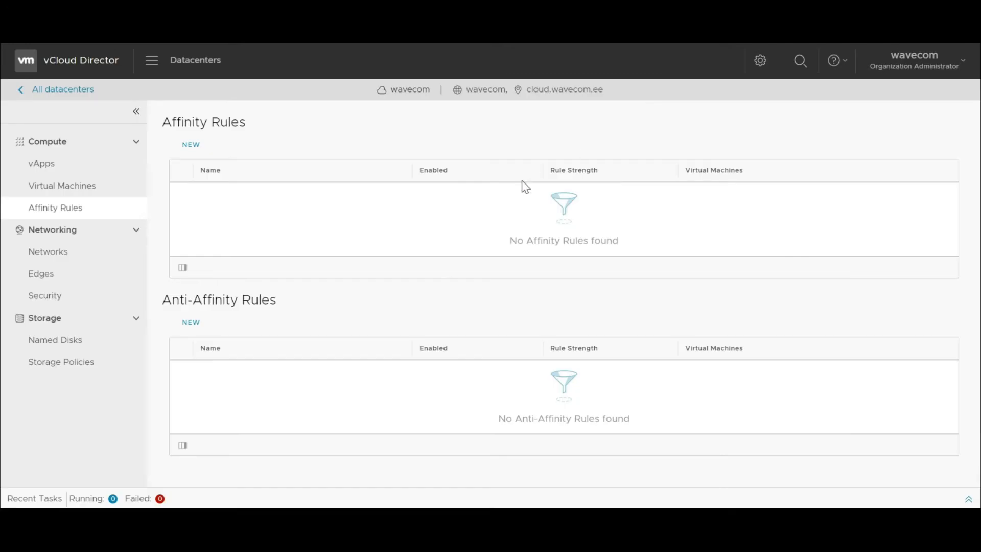
left_click(191, 323)
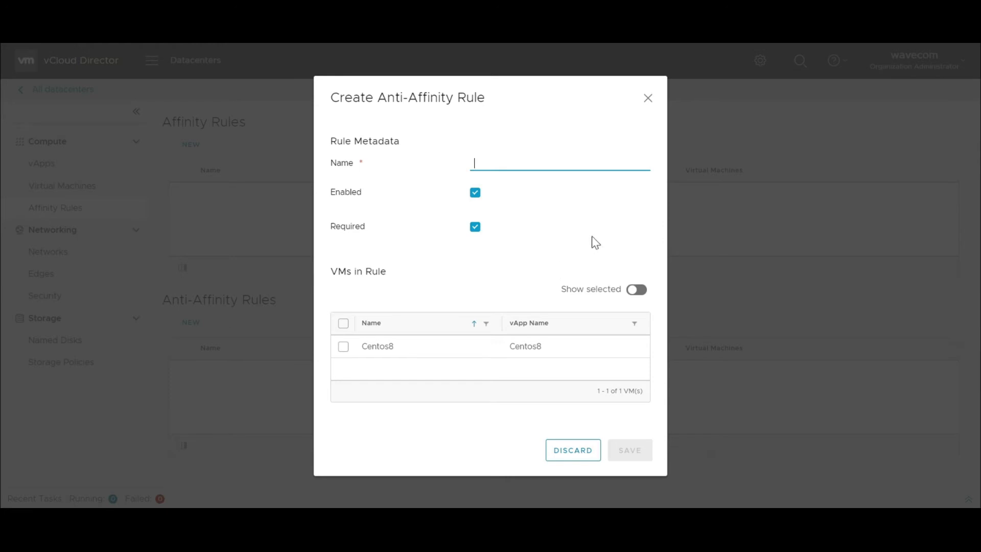
left_click(648, 98)
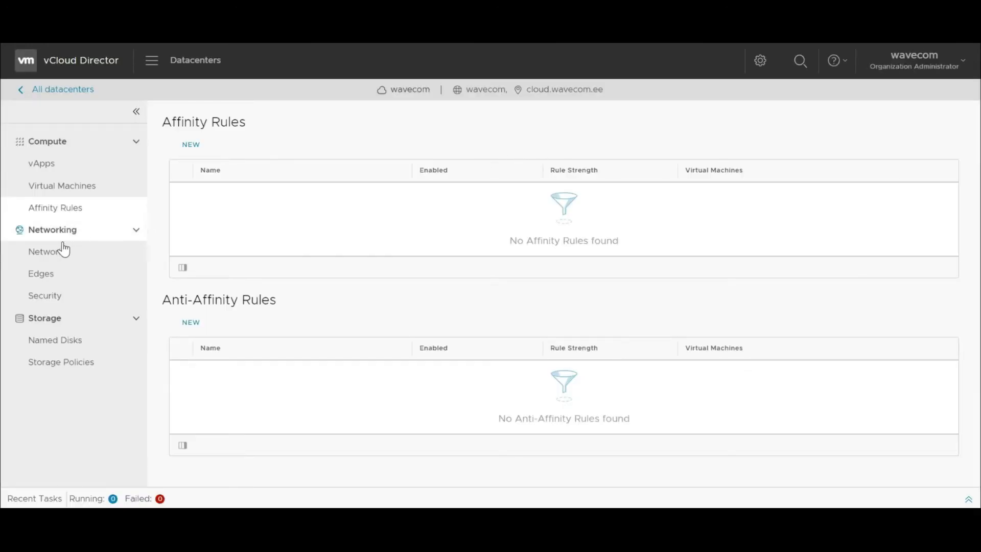
View the general details of the EE-WAVECOM network and open the form for adding a network from the network list
left_click(48, 256)
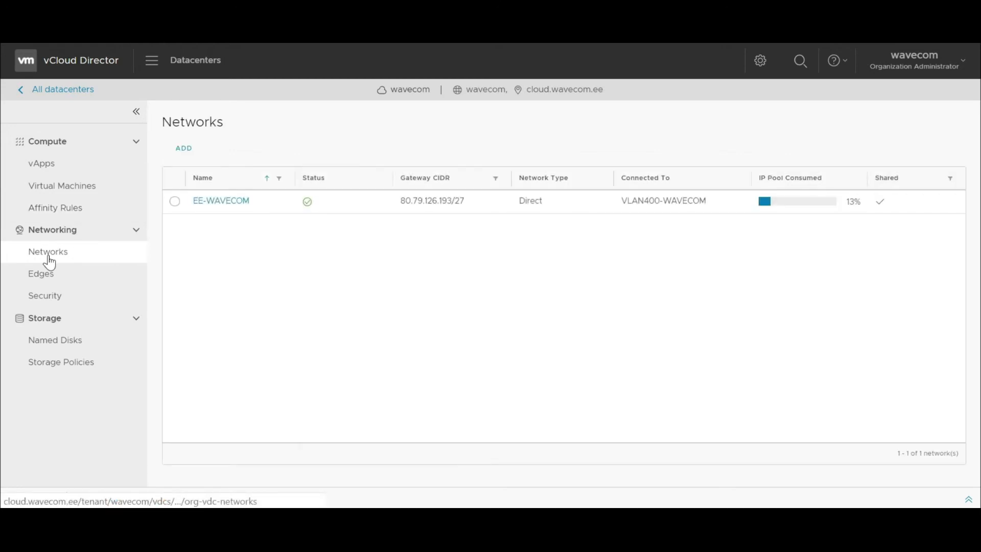
left_click(237, 202)
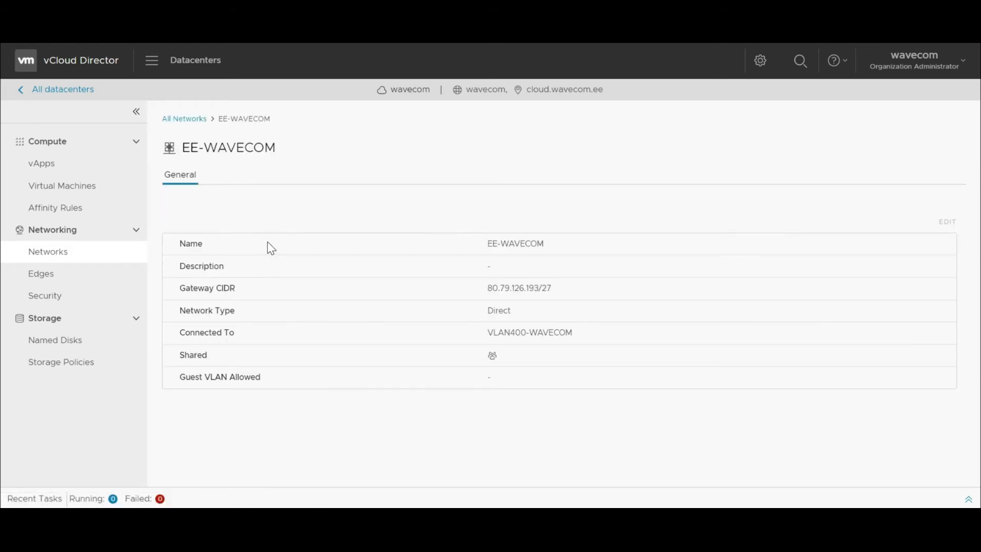
key("alt+Left")
left_click(184, 149)
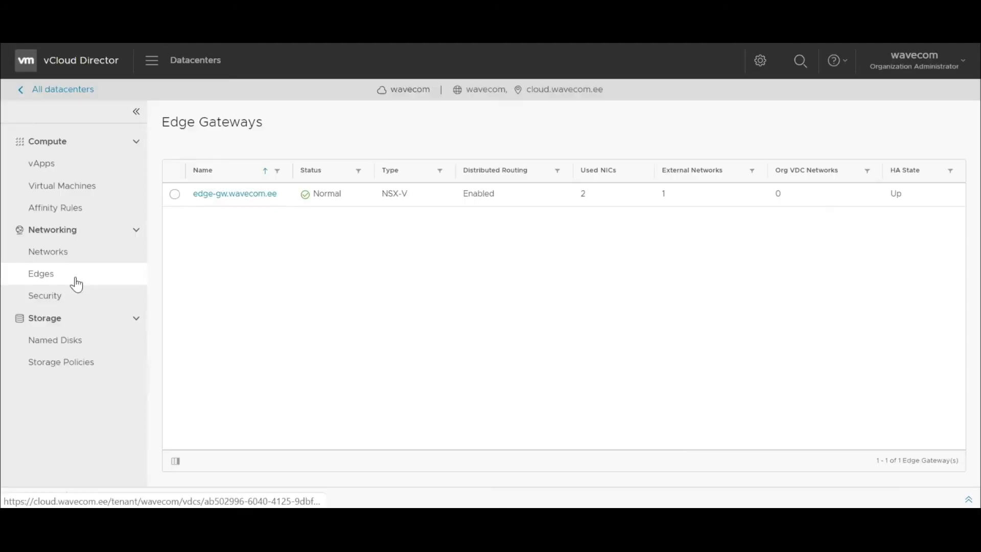
Open the edge-gw.wavecom.ee edge gateway and review its configuration and general details
left_click(237, 196)
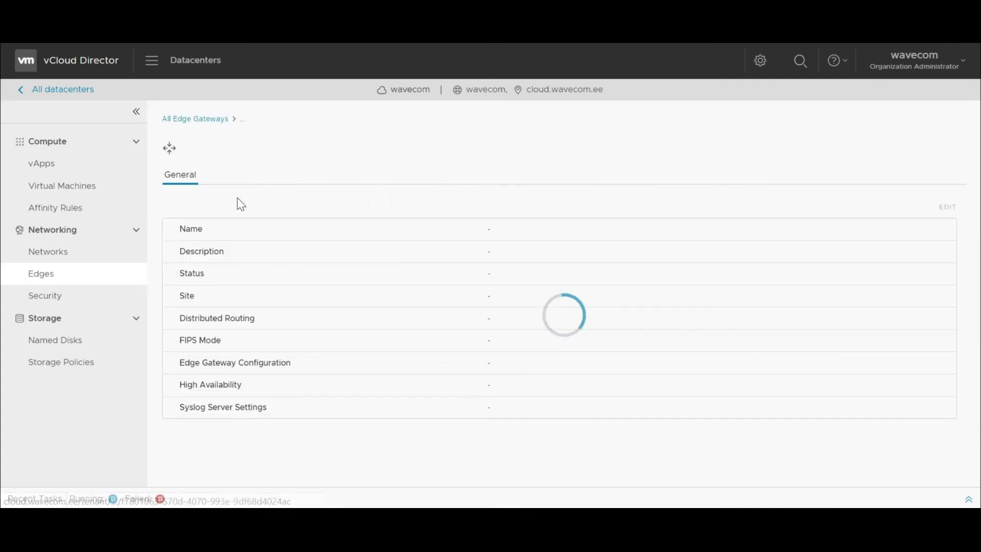
left_click(240, 191)
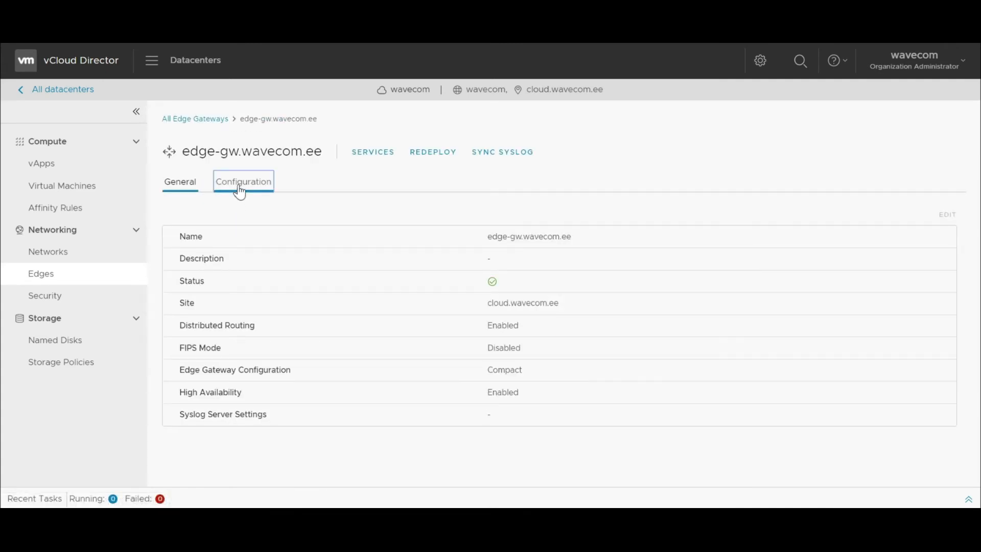
left_click(188, 187)
Examine the edge gateway's firewall, SSL VPN-Plus, IPsec VPN and load balancer services, and close the services window
left_click(367, 153)
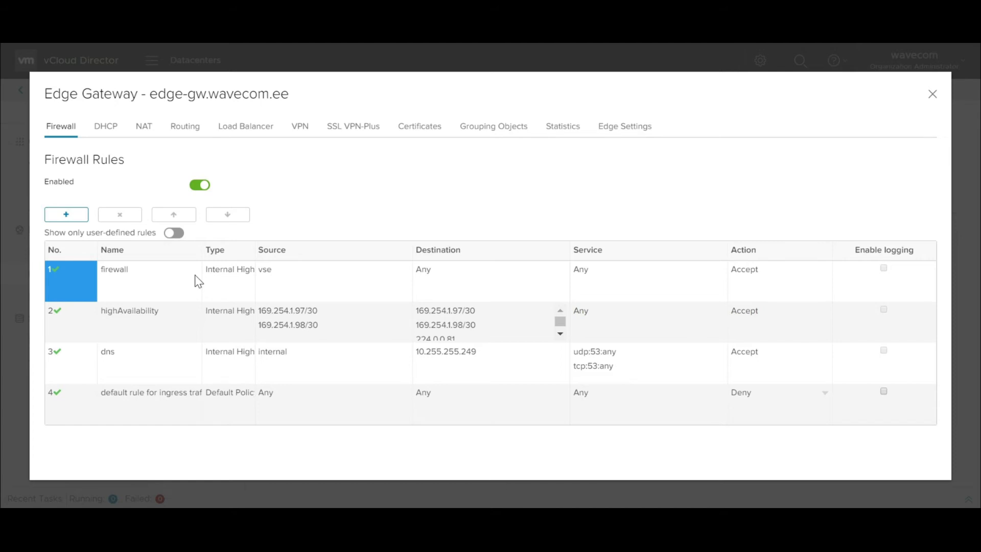
left_click(346, 134)
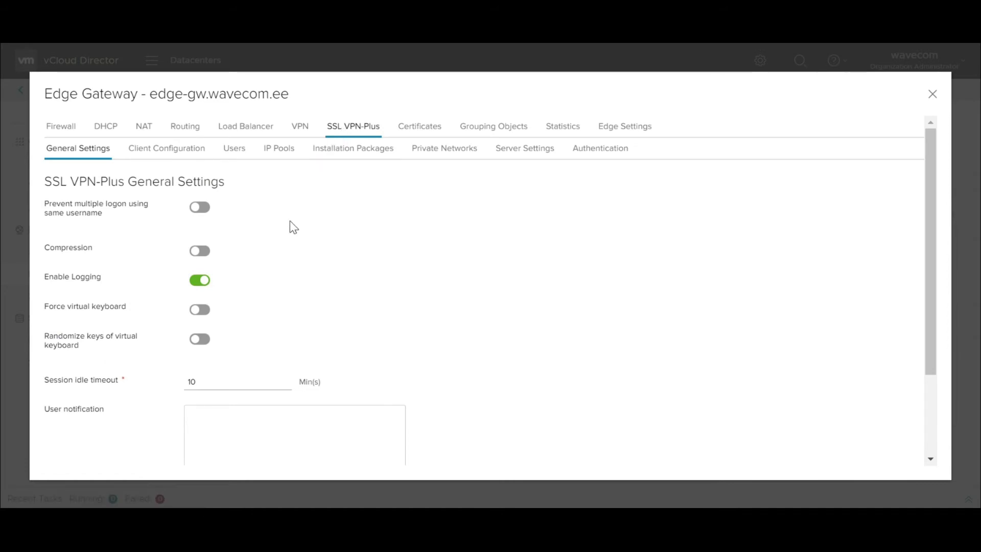
left_click(298, 131)
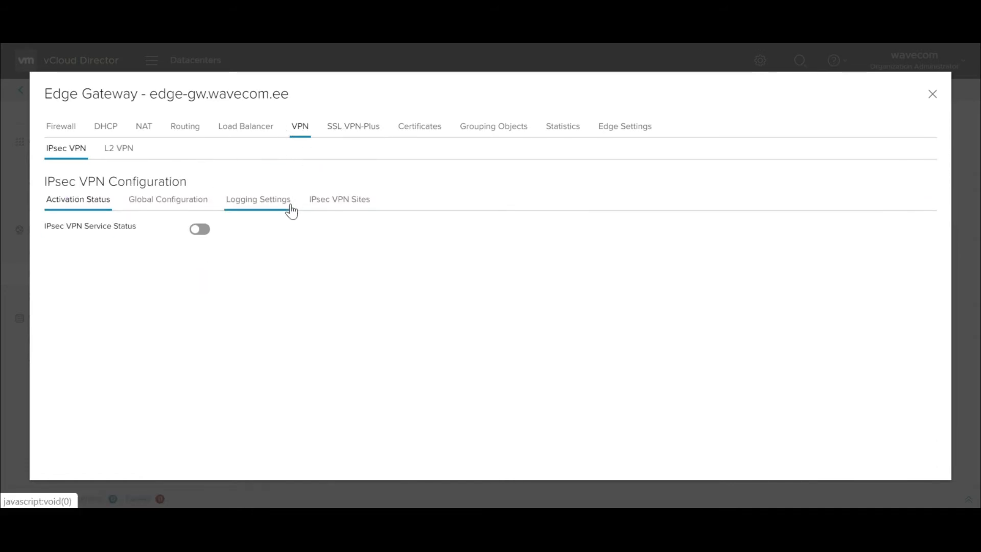
left_click(252, 133)
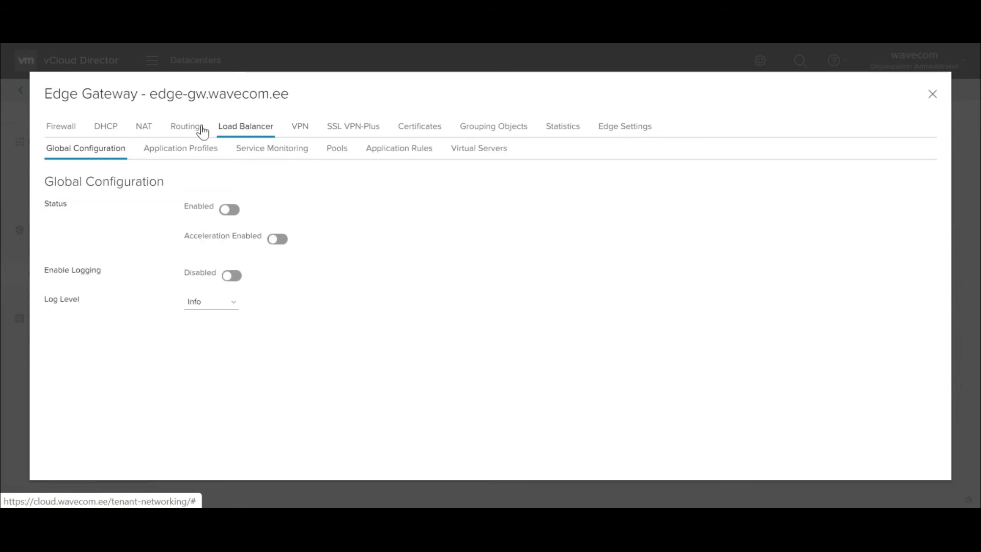
left_click(931, 96)
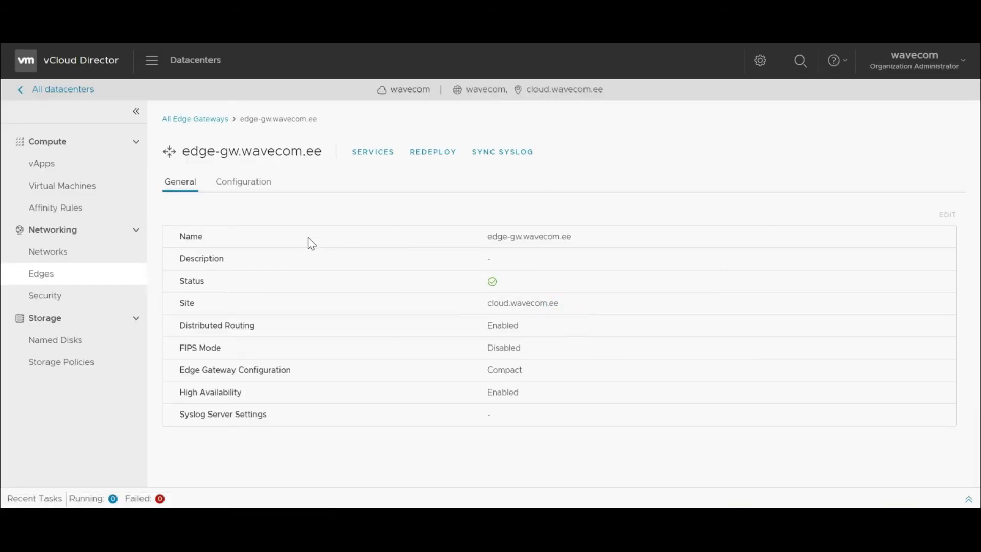
Review the security services for wavecom, covering the distributed firewall, grouping objects and security tags, and close the services window
left_click(95, 299)
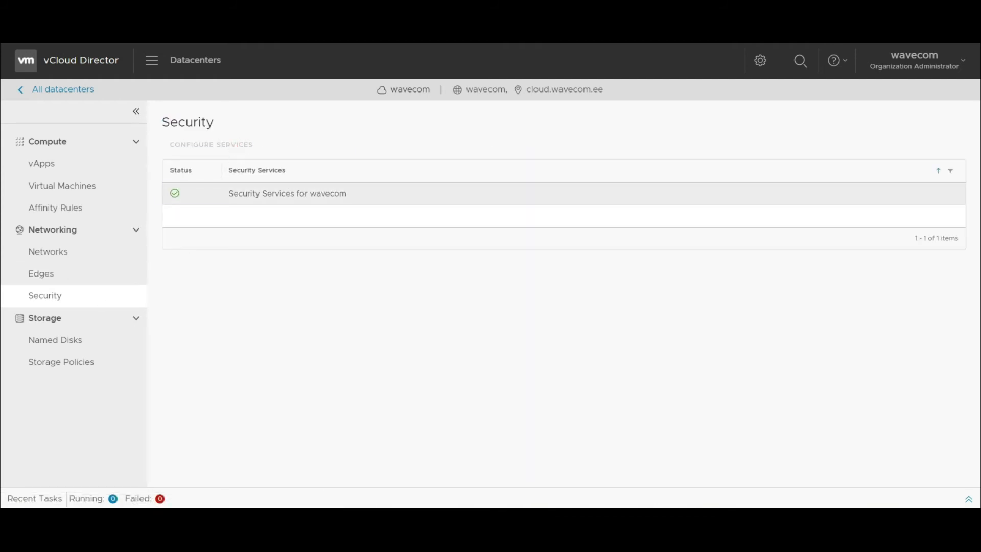
left_click(253, 203)
left_click(225, 145)
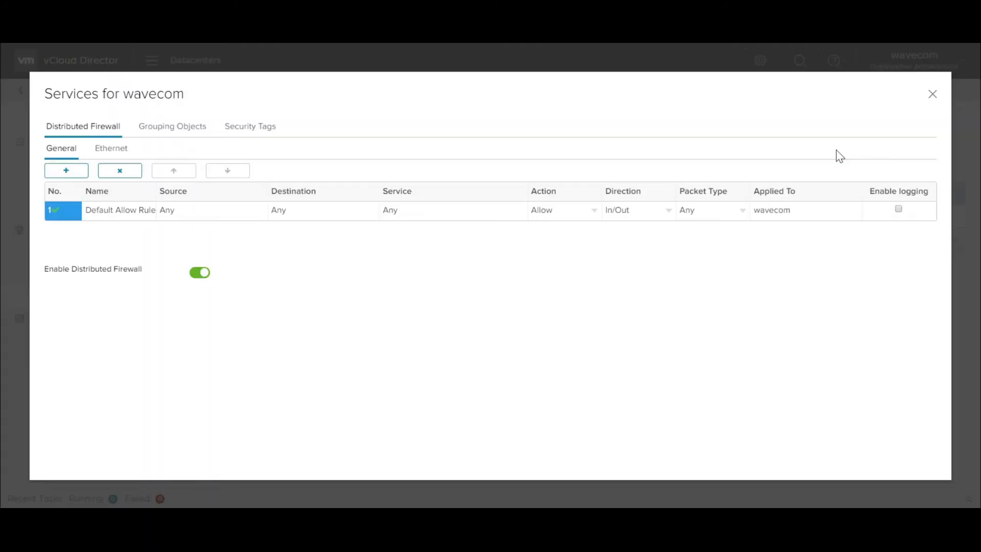
left_click(205, 134)
left_click(228, 133)
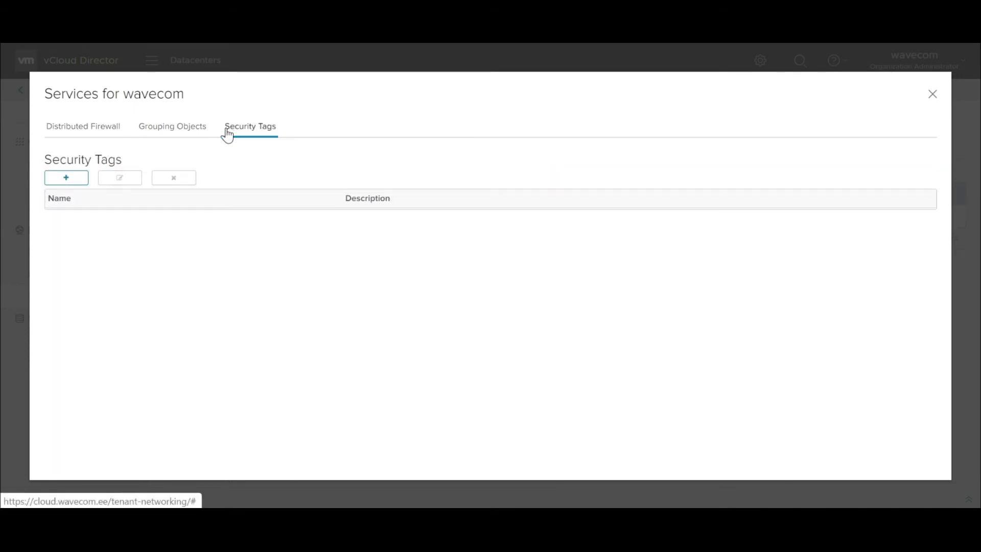
left_click(109, 129)
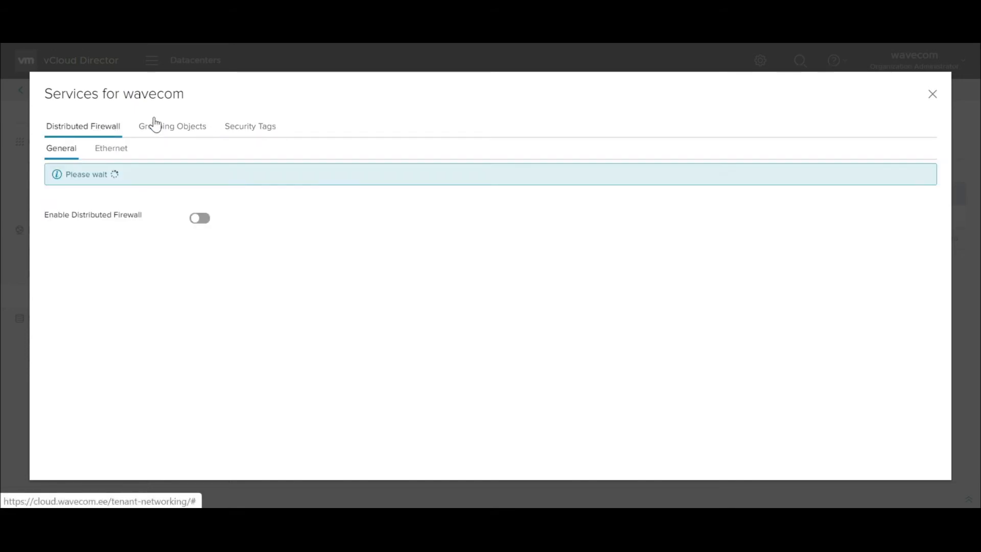
left_click(934, 95)
key("ctrl+plus")
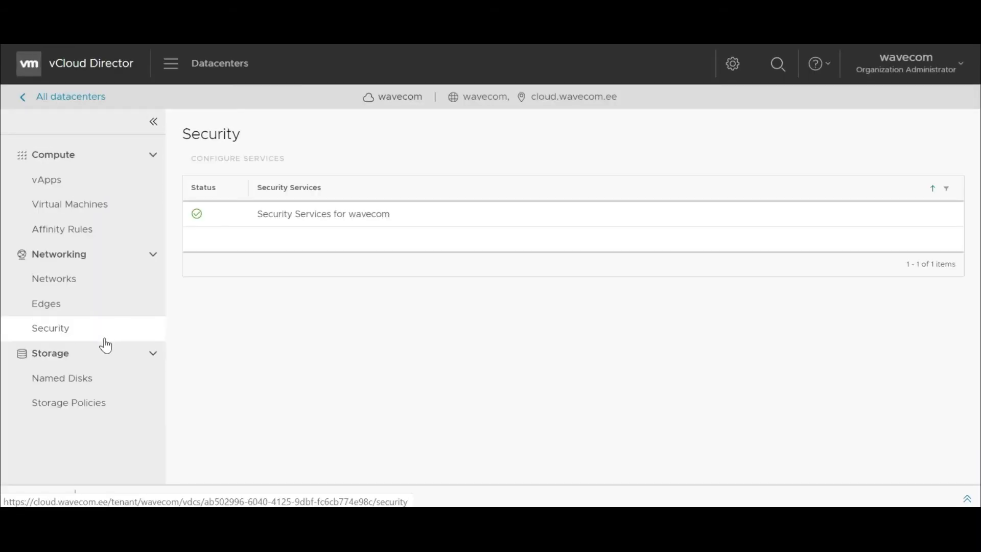
View the storage policies of the wavecom datacenter and switch to the Libraries section
left_click(100, 356)
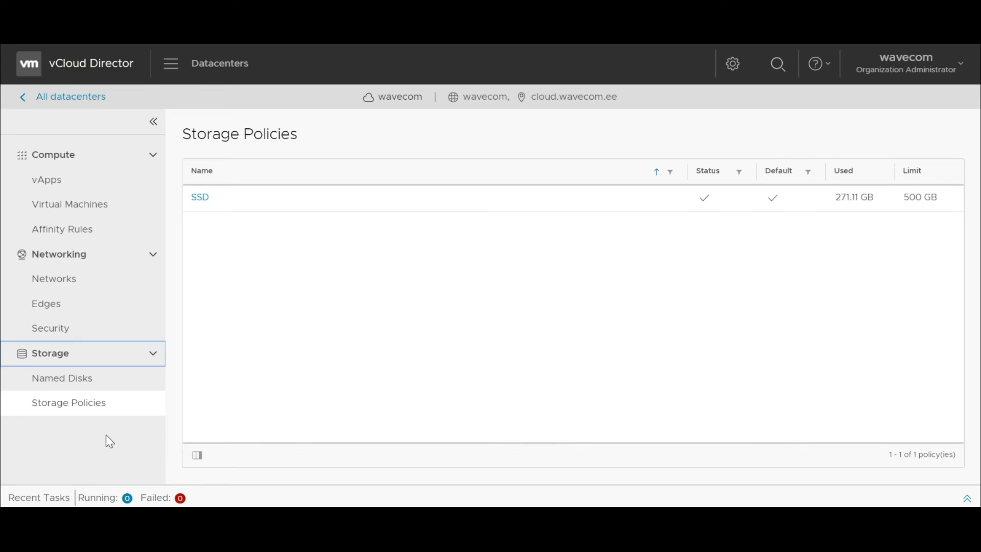
left_click(170, 63)
left_click(202, 146)
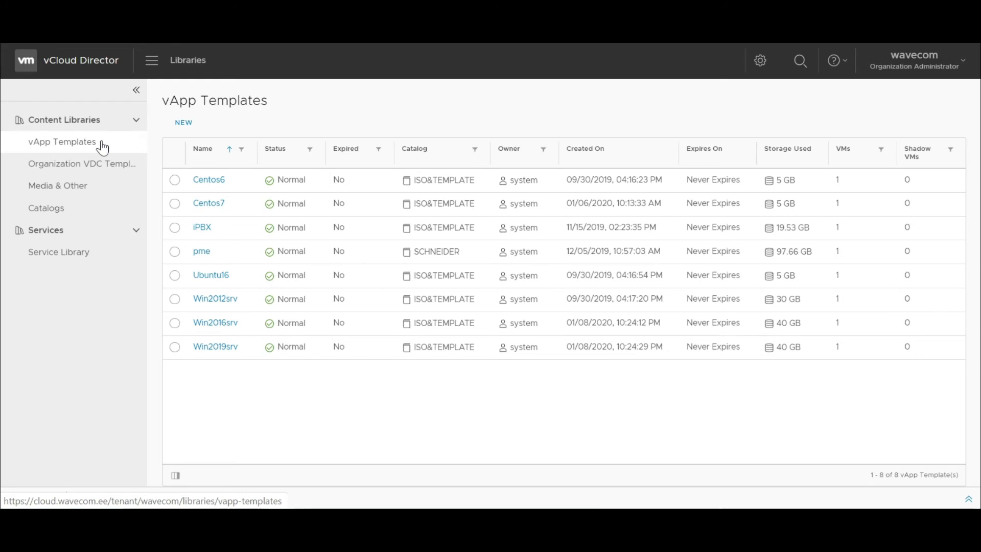
Browse the content libraries, viewing vApp templates, organization VDC templates, catalogs, and the Media & Other list
left_click(182, 123)
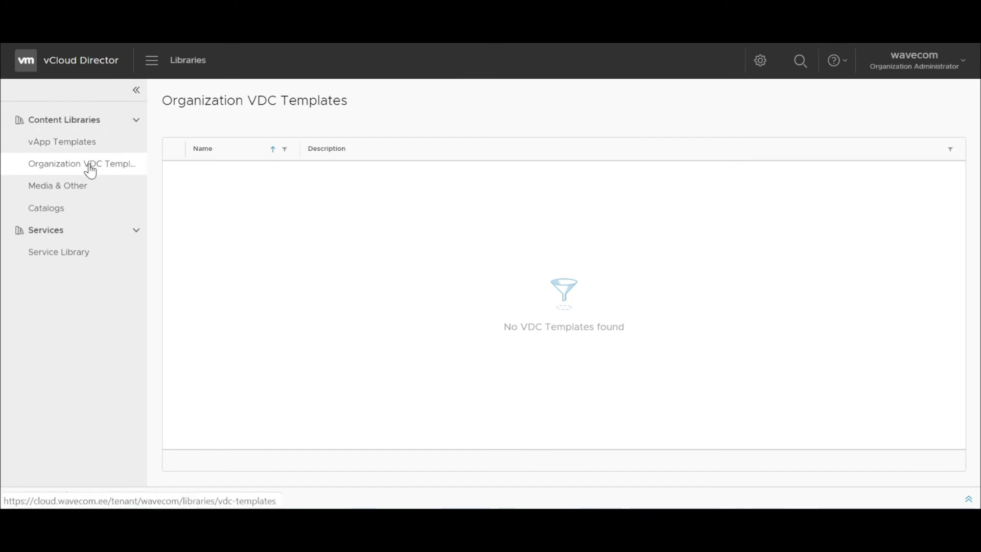
left_click(71, 211)
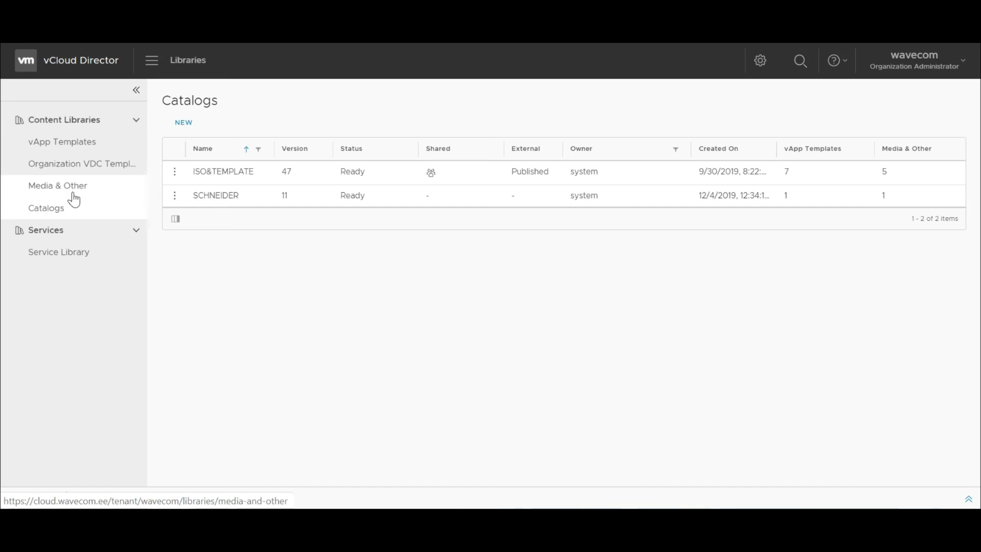
left_click(81, 152)
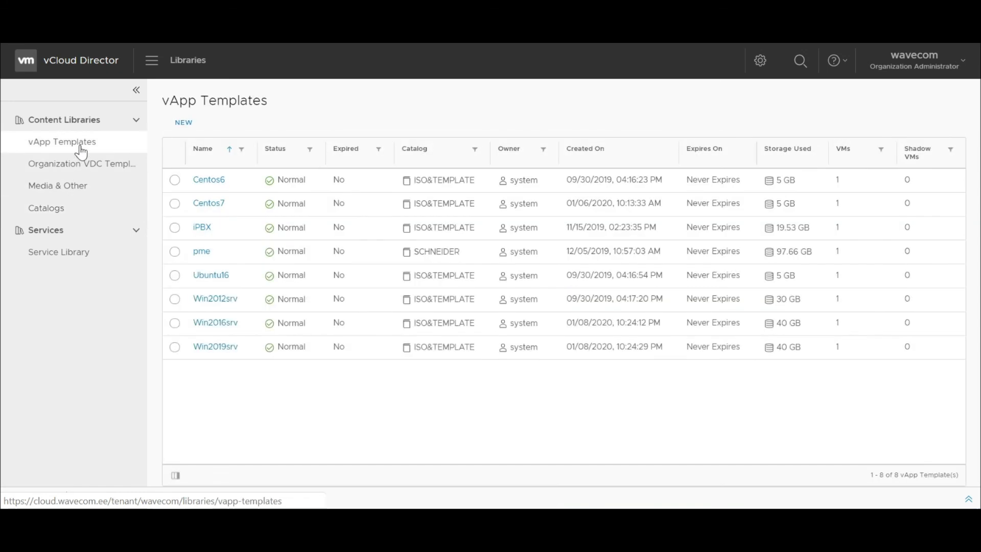
left_click(71, 190)
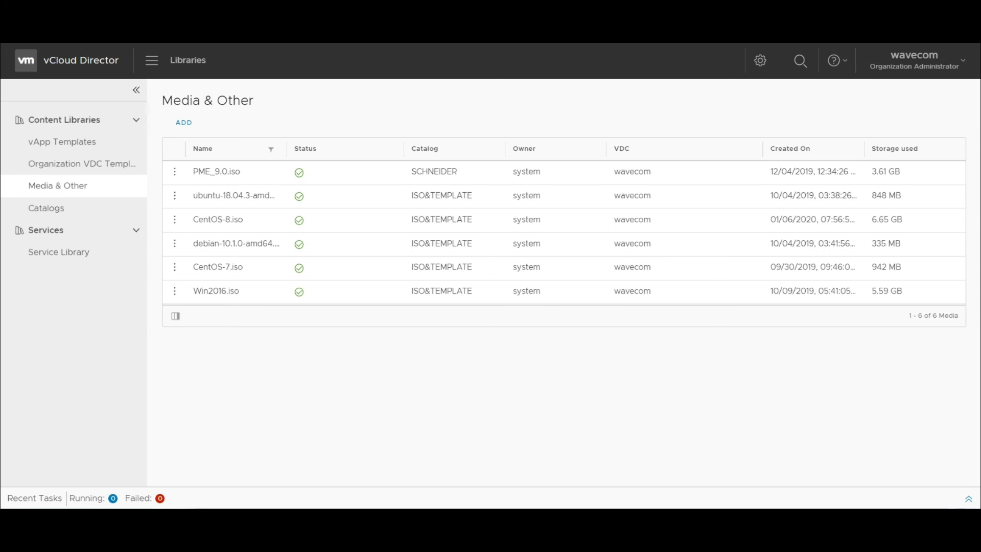
Review the organization's task history and its event log
left_click(172, 65)
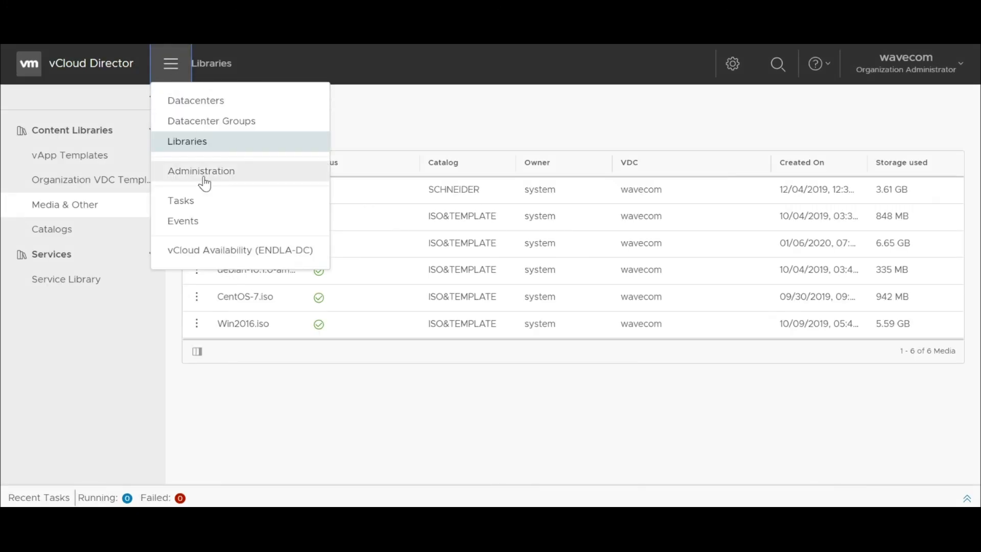
left_click(201, 199)
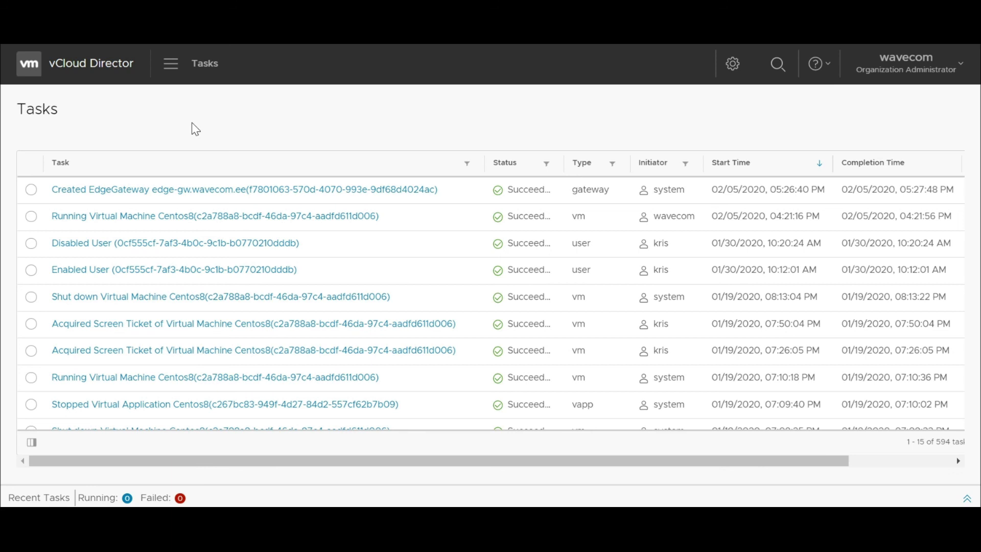
left_click(170, 68)
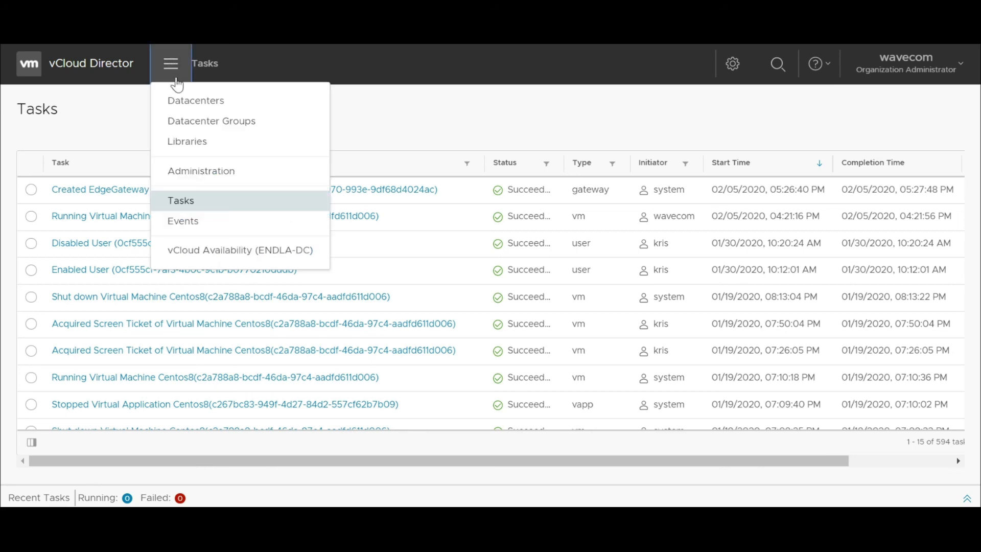
left_click(205, 223)
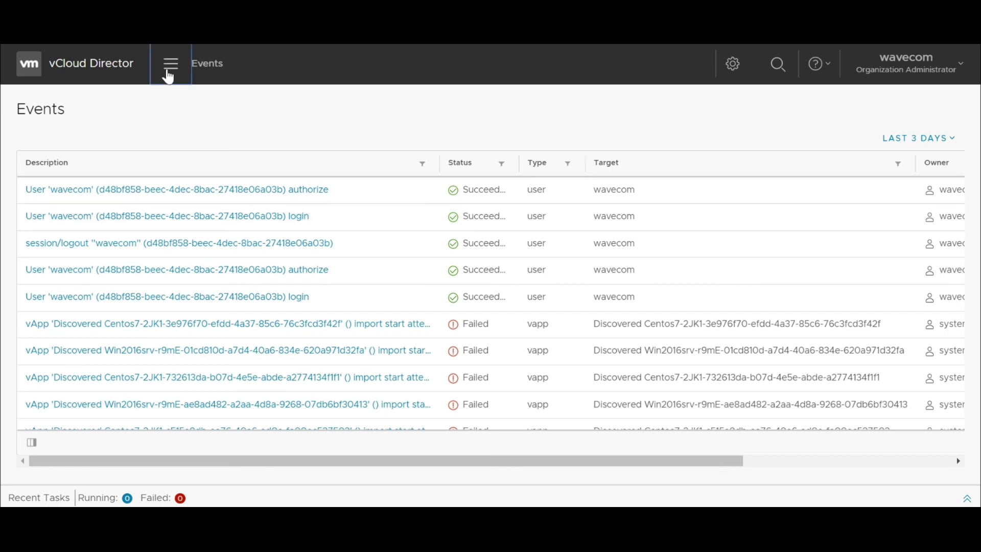
Open the vCloud Availability (ENDLA-DC) overview of replication topology and status
left_click(171, 65)
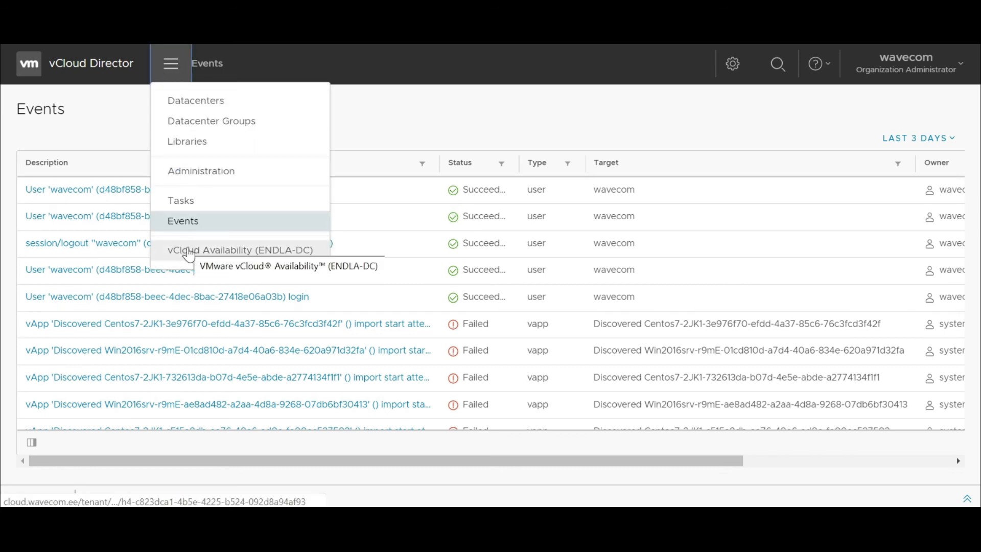
left_click(189, 252)
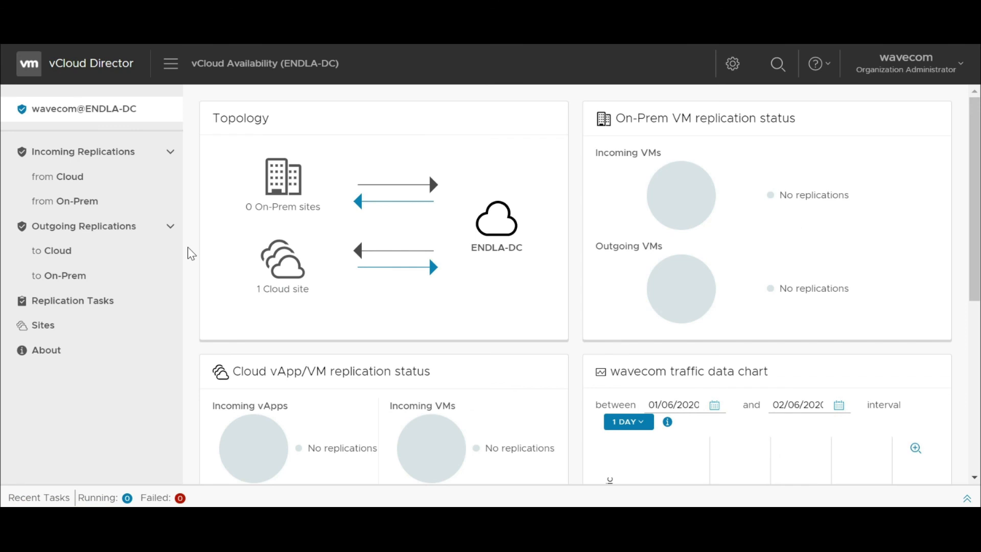